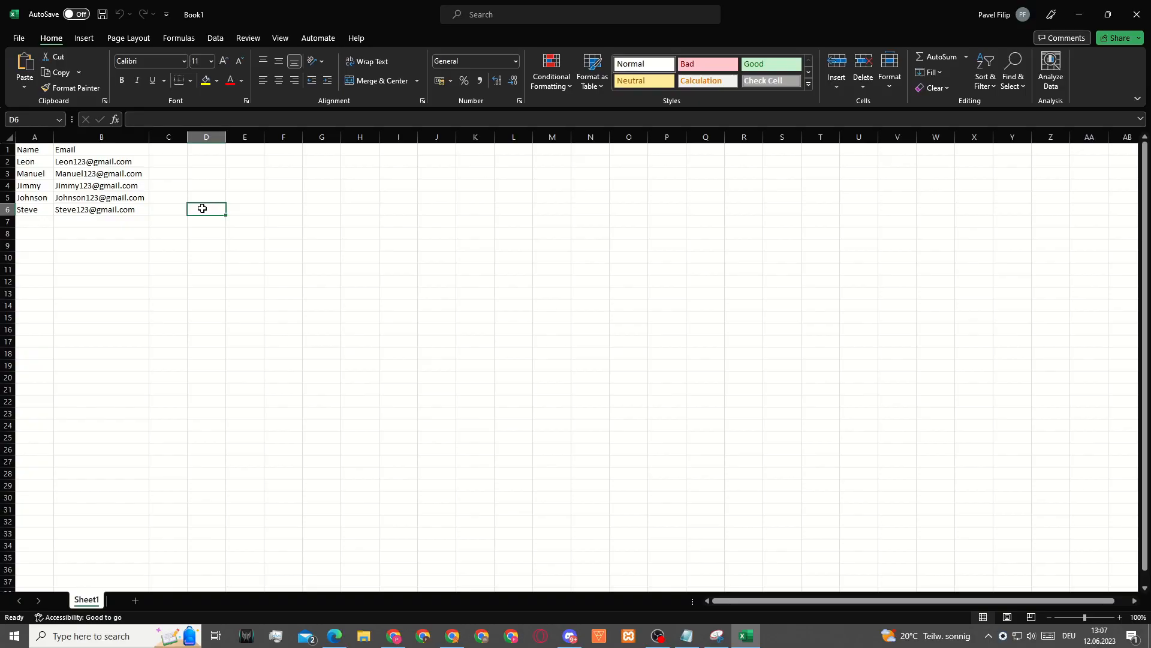
Step: Review the Name and Email headers and the contact rows beneath them in columns A and B
drag(25, 151, 128, 209)
click(102, 221)
drag(31, 160, 33, 206)
drag(99, 163, 110, 208)
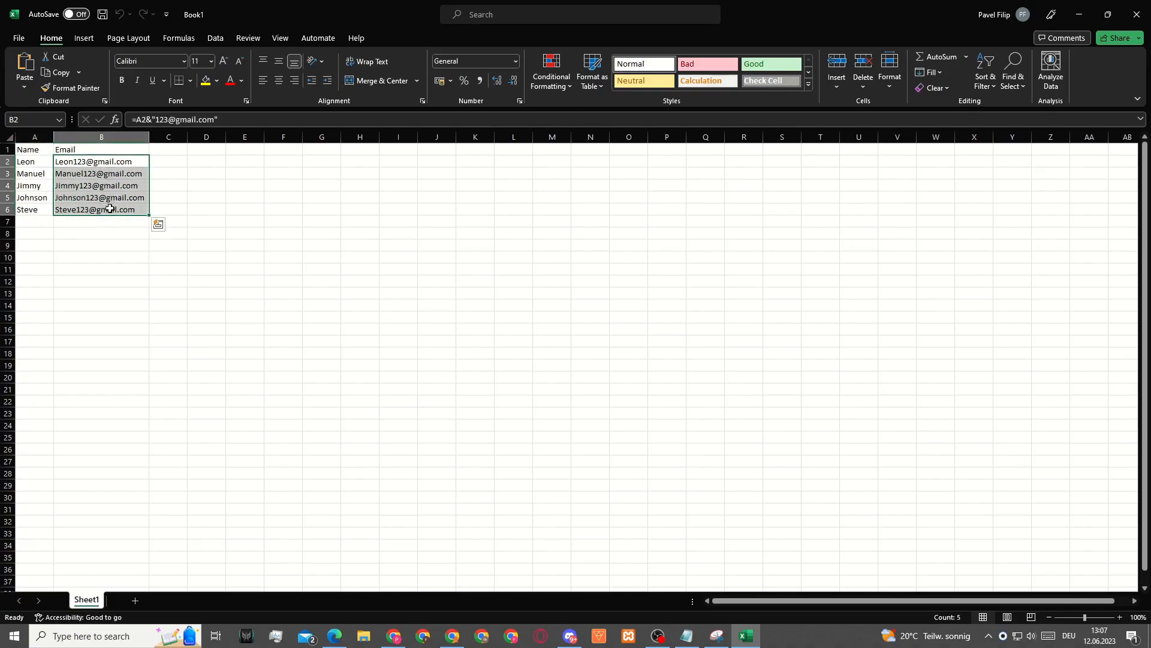
click(112, 246)
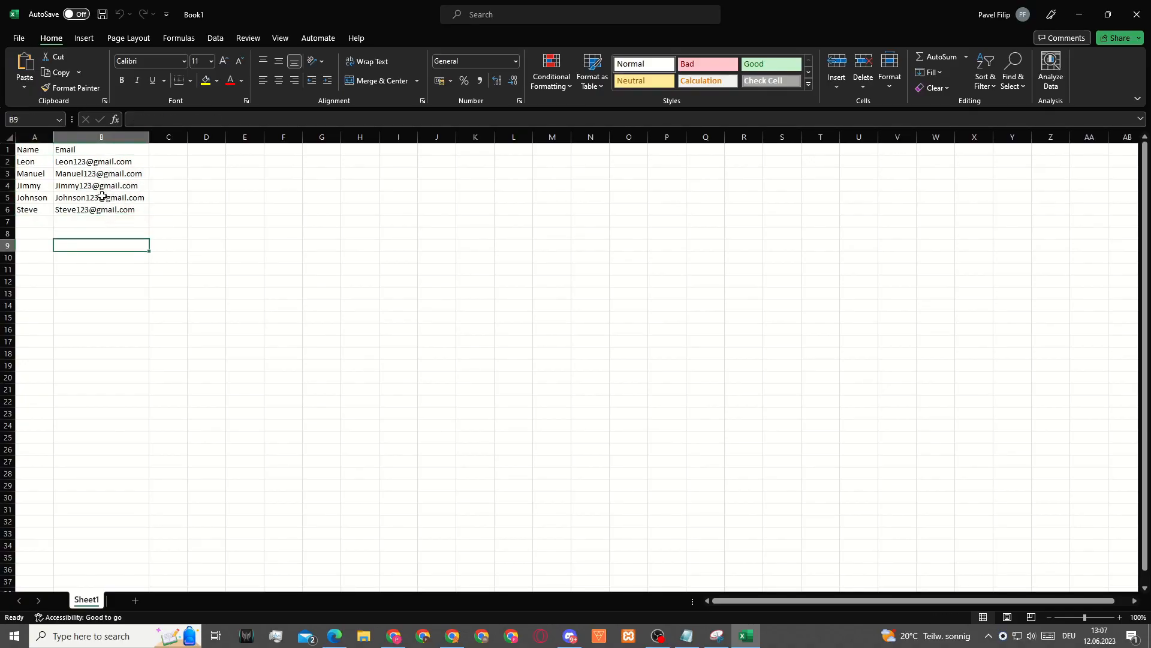
Step: Freeze the top row of the worksheet so the Name and Email headers stay in view
click(205, 208)
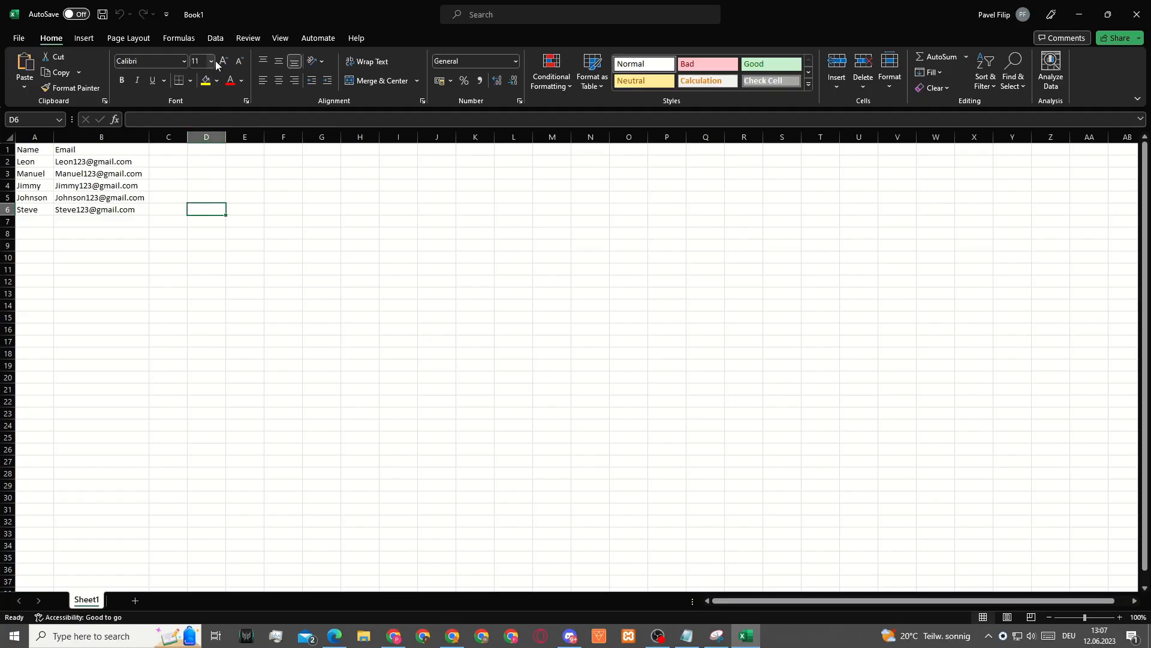
click(280, 38)
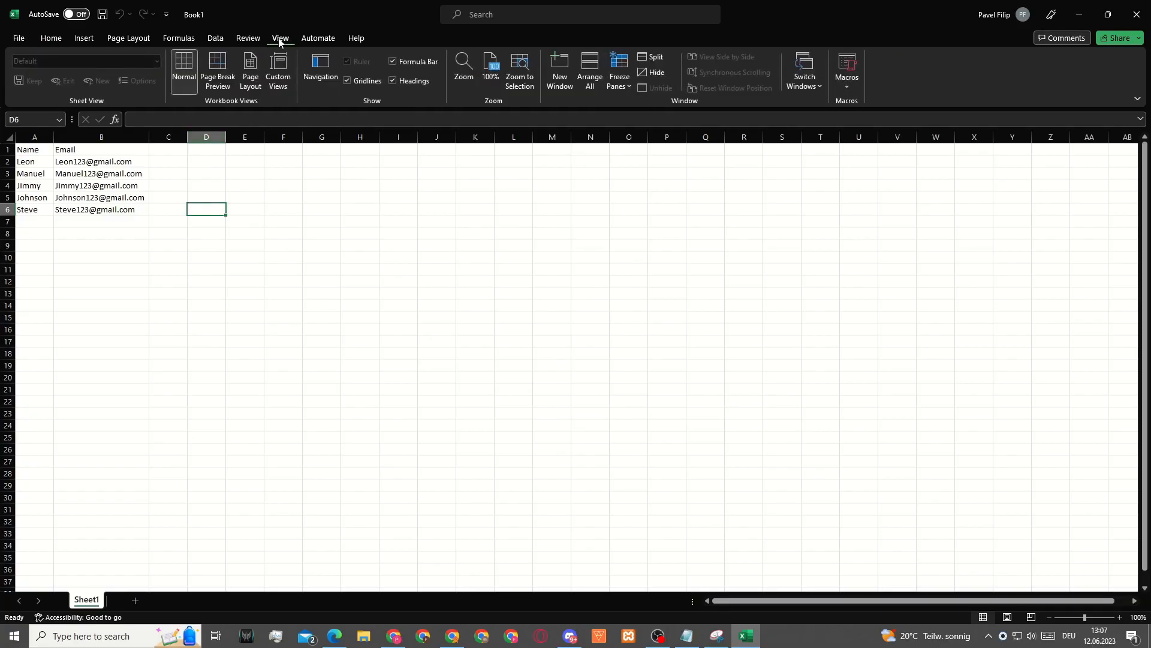
click(621, 84)
click(653, 149)
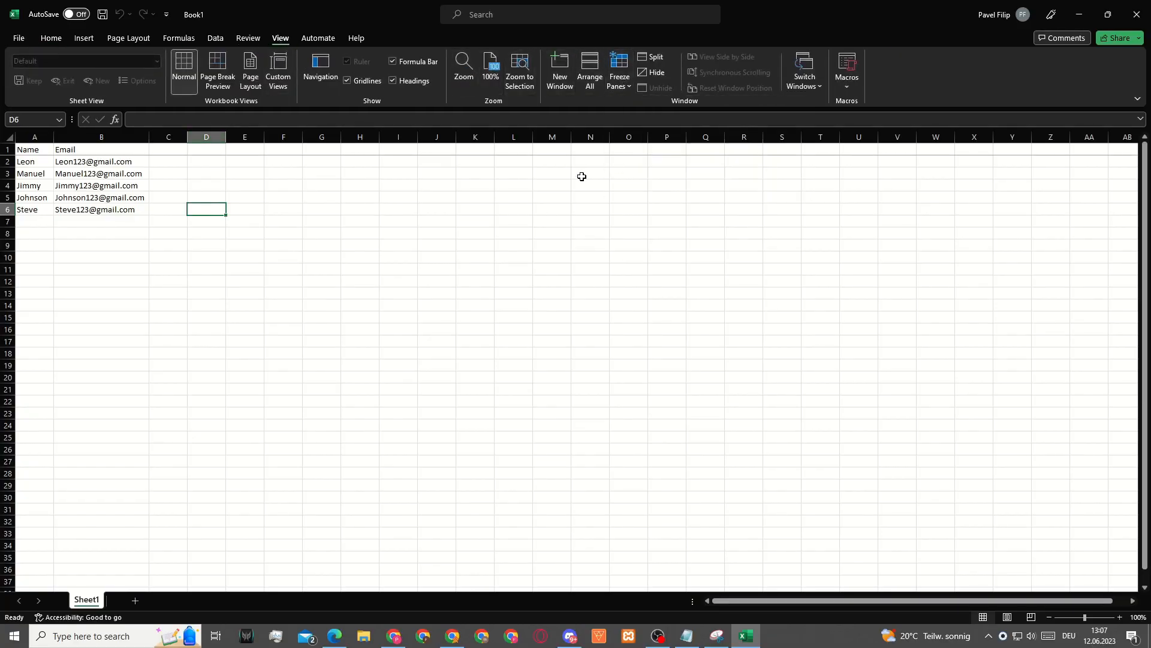
Step: Examine the header cells in row 1 and the contact entries in A2:B6
click(320, 232)
drag(25, 144, 760, 147)
click(47, 149)
click(81, 150)
click(32, 153)
click(120, 148)
drag(31, 162, 105, 210)
click(132, 254)
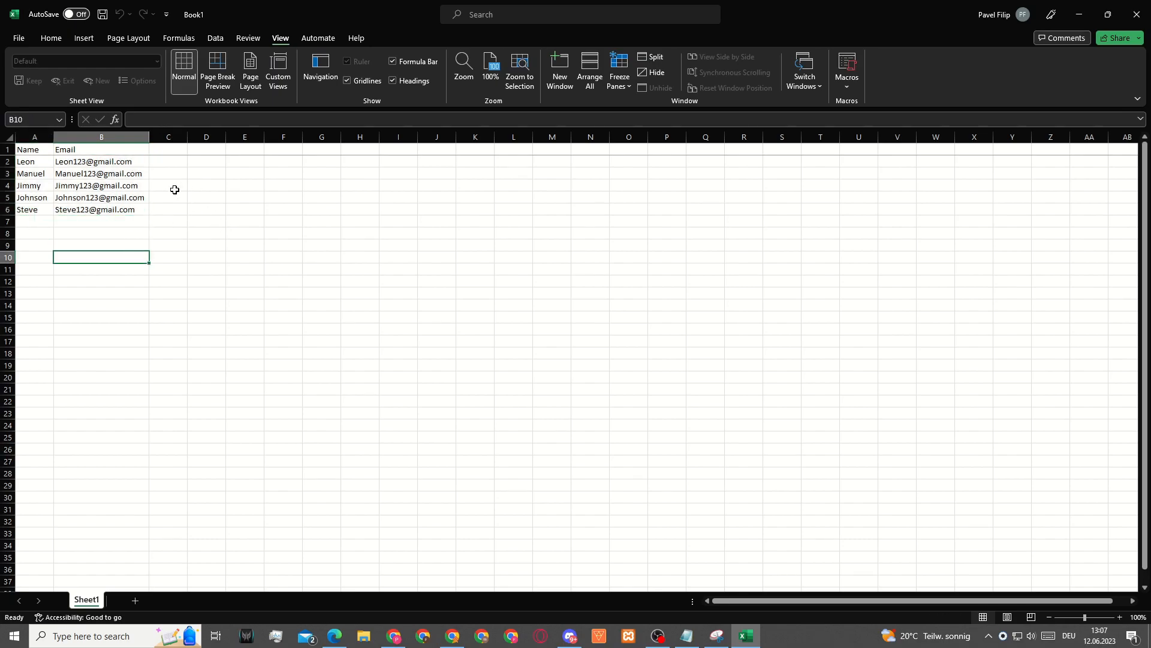
Step: Export the workbook in CSV (Comma delimited) format as Book1
click(24, 39)
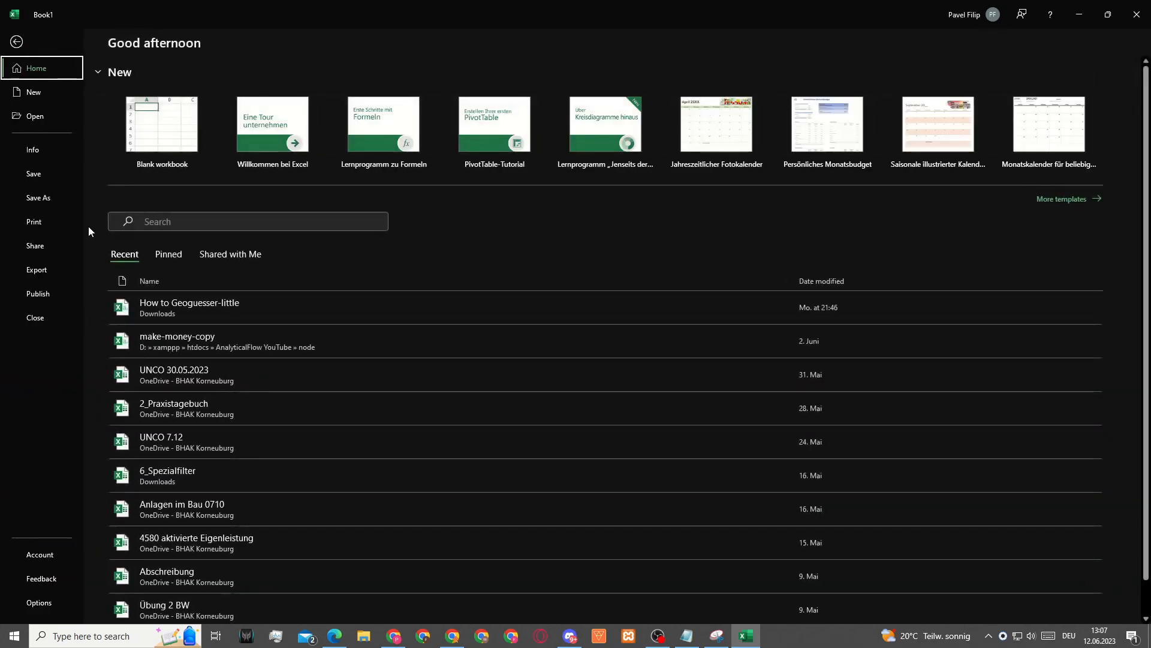
click(37, 271)
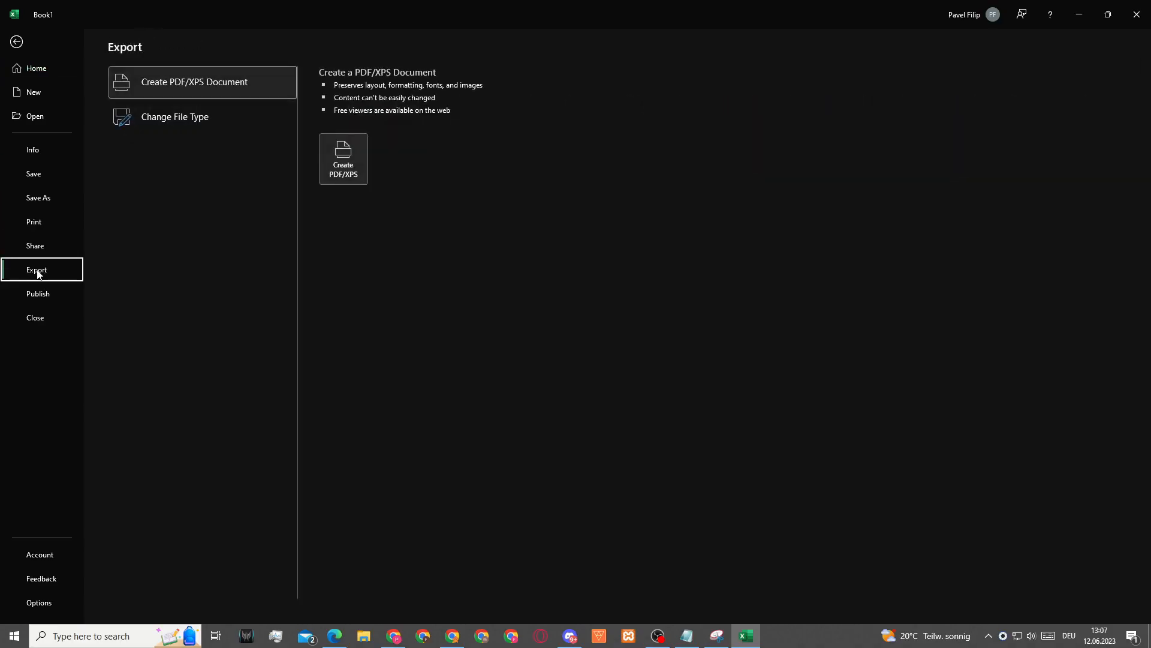
click(174, 118)
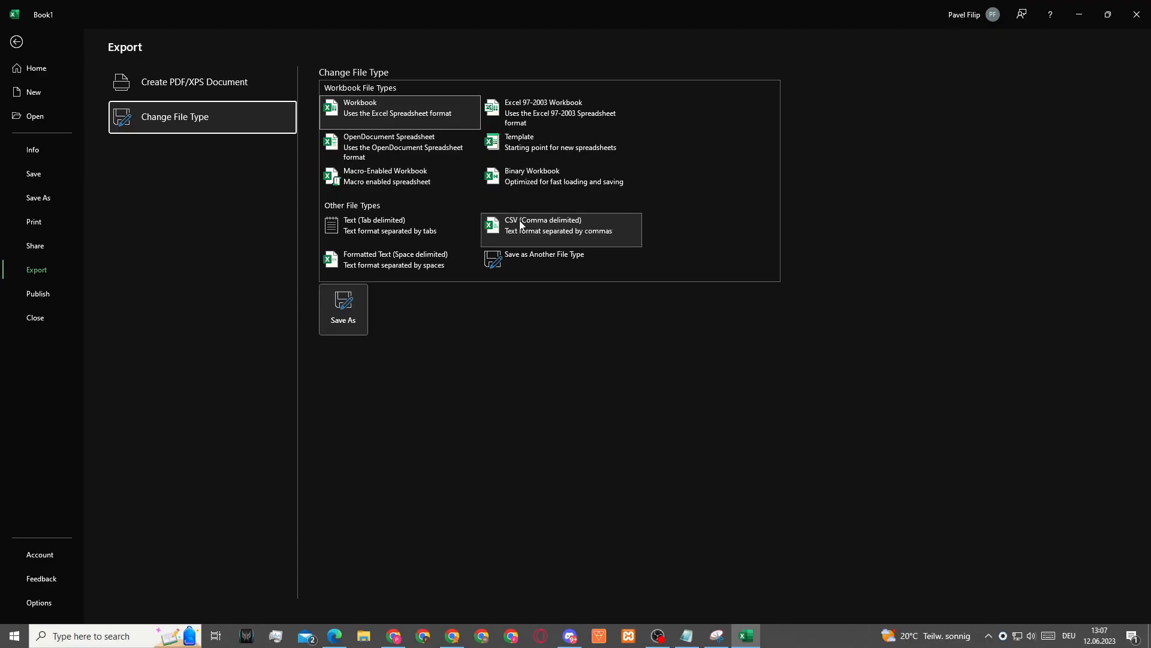
click(523, 231)
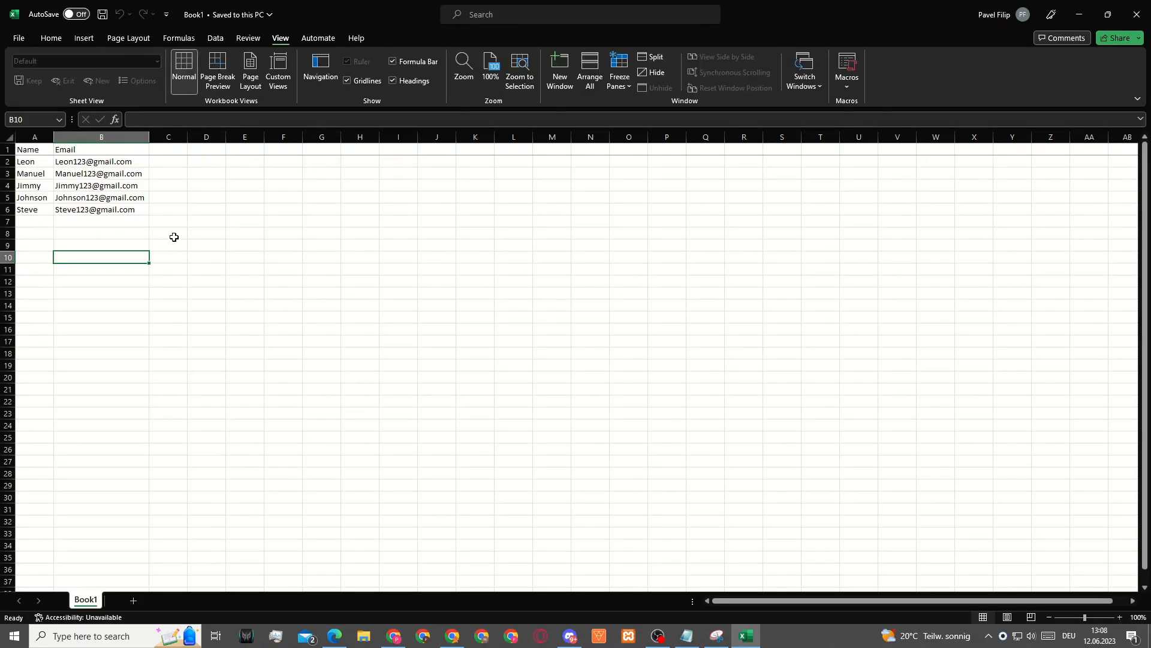
key(Up)
key(Up)
key(Up)
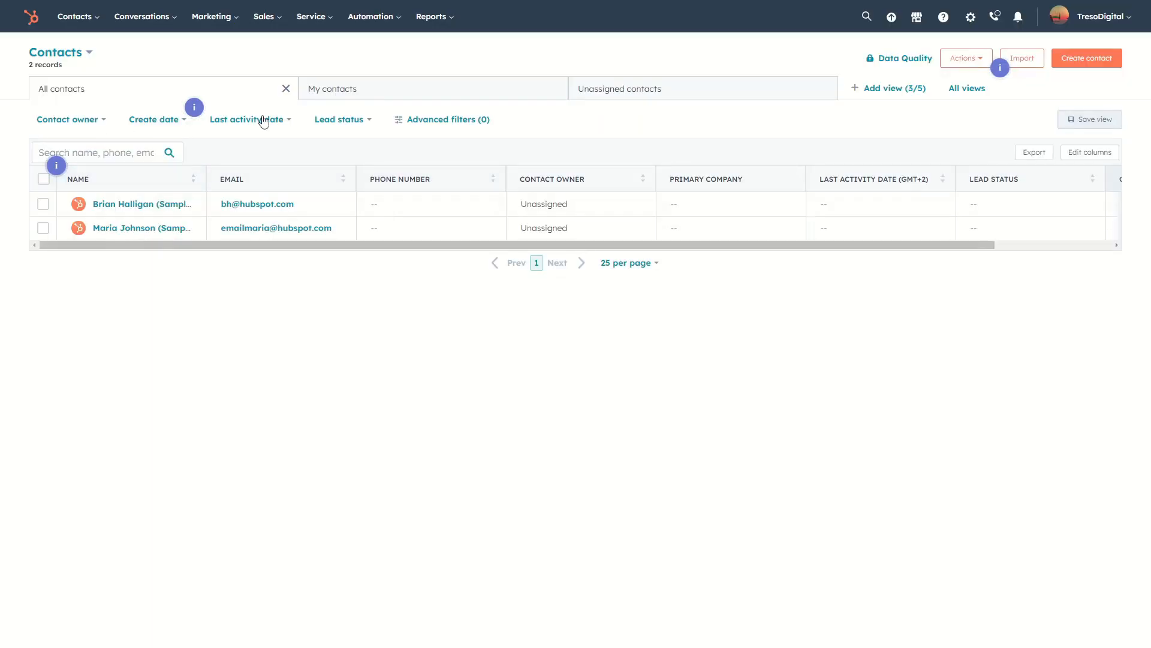
Step: In HubSpot, go from the home page to the Contacts list and open its import page
click(43, 14)
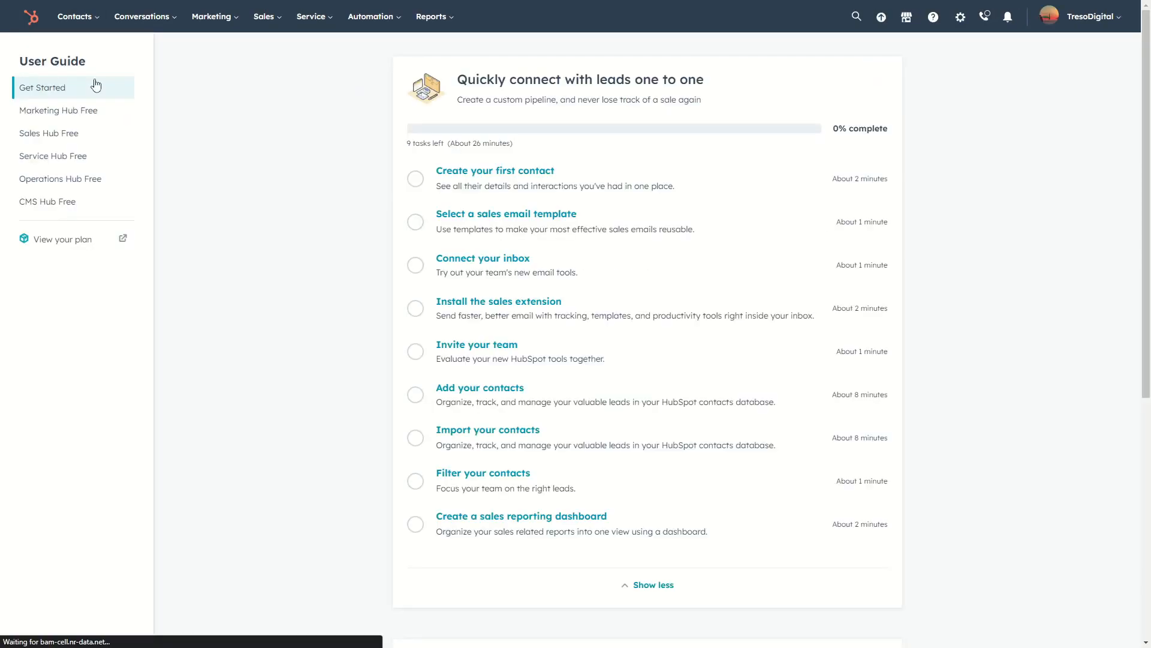
click(73, 18)
click(109, 56)
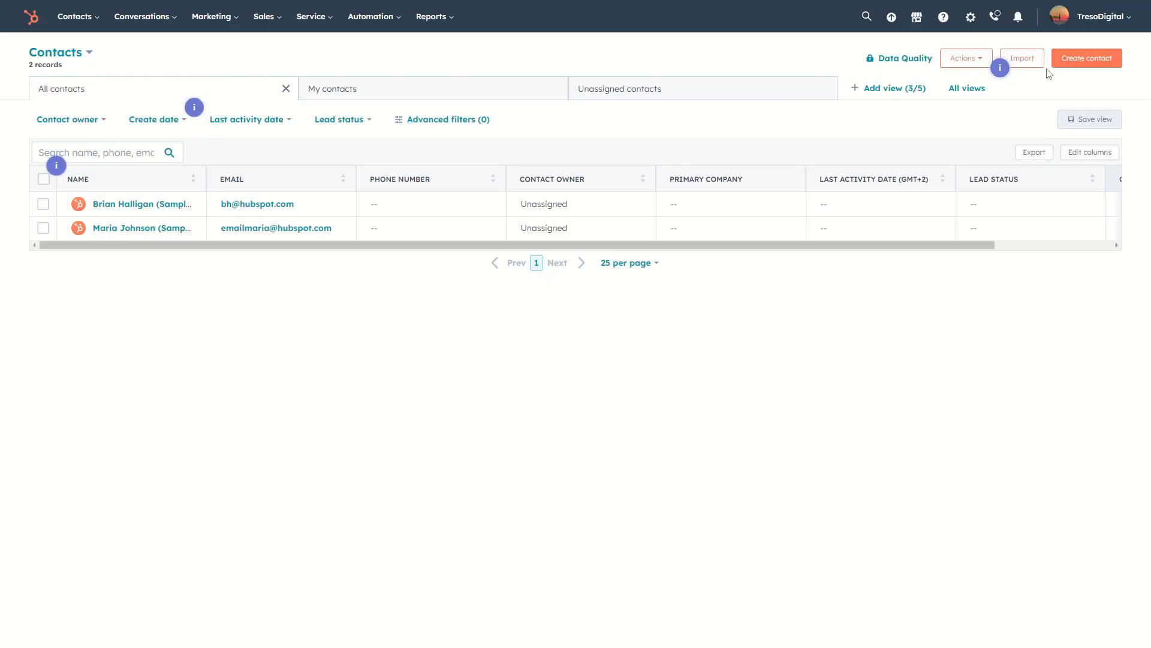
click(1026, 59)
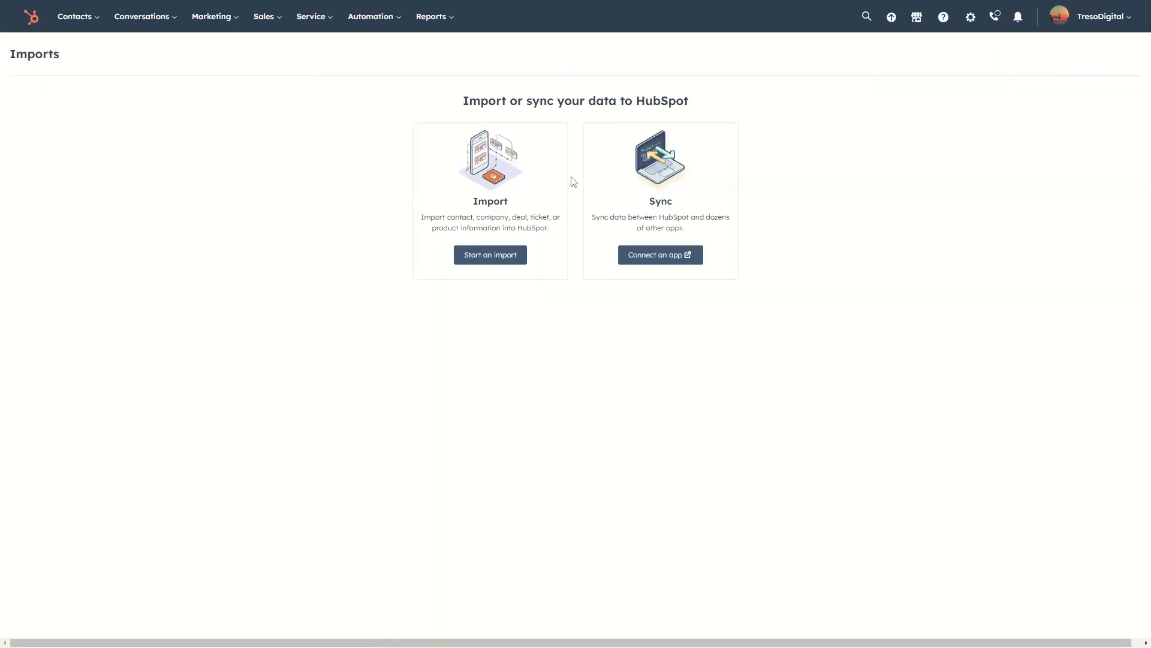
Step: Start a new import and choose to import a file from the computer
drag(592, 217, 682, 229)
click(688, 218)
click(810, 202)
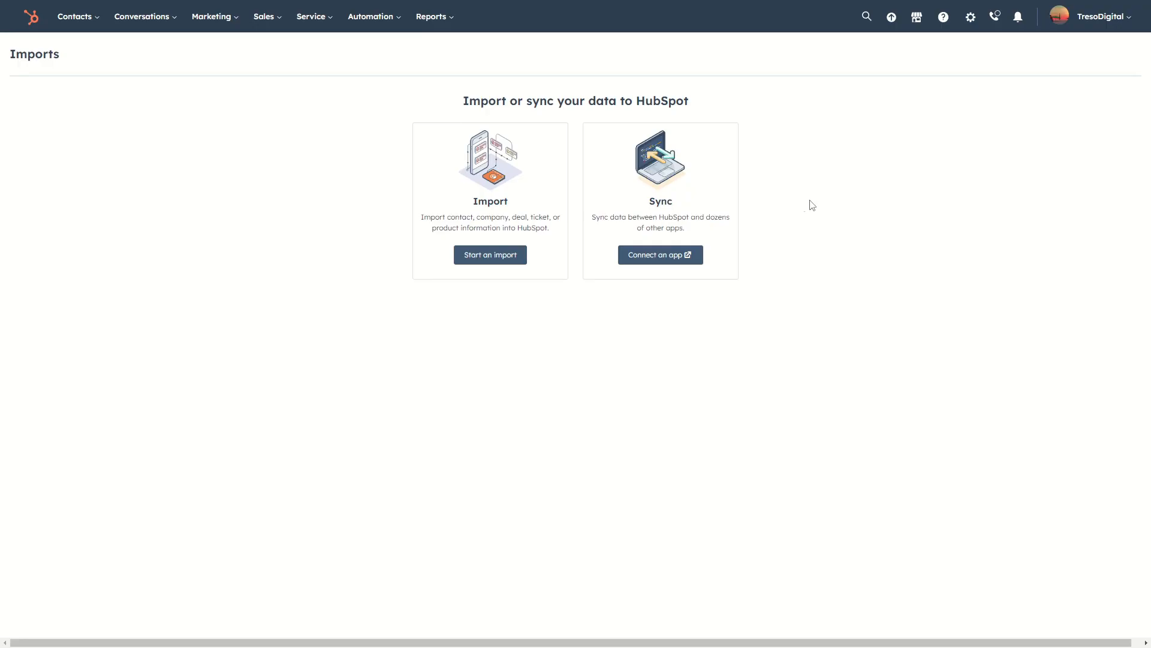
drag(422, 219, 532, 217)
click(531, 218)
click(491, 258)
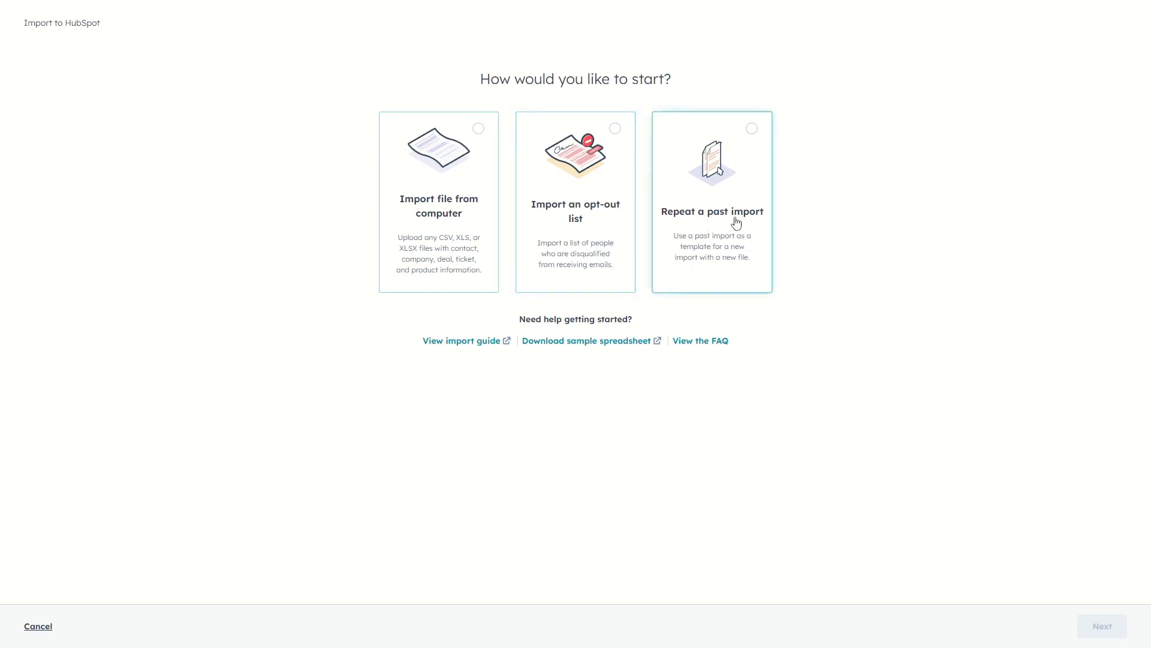
click(478, 132)
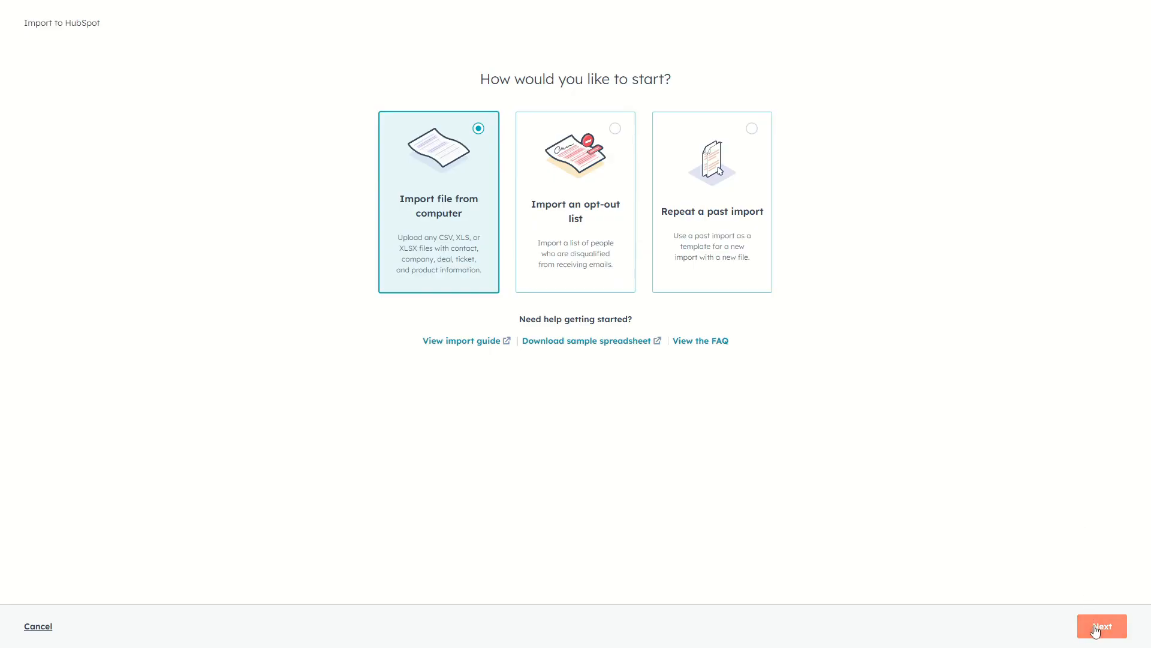
click(1102, 626)
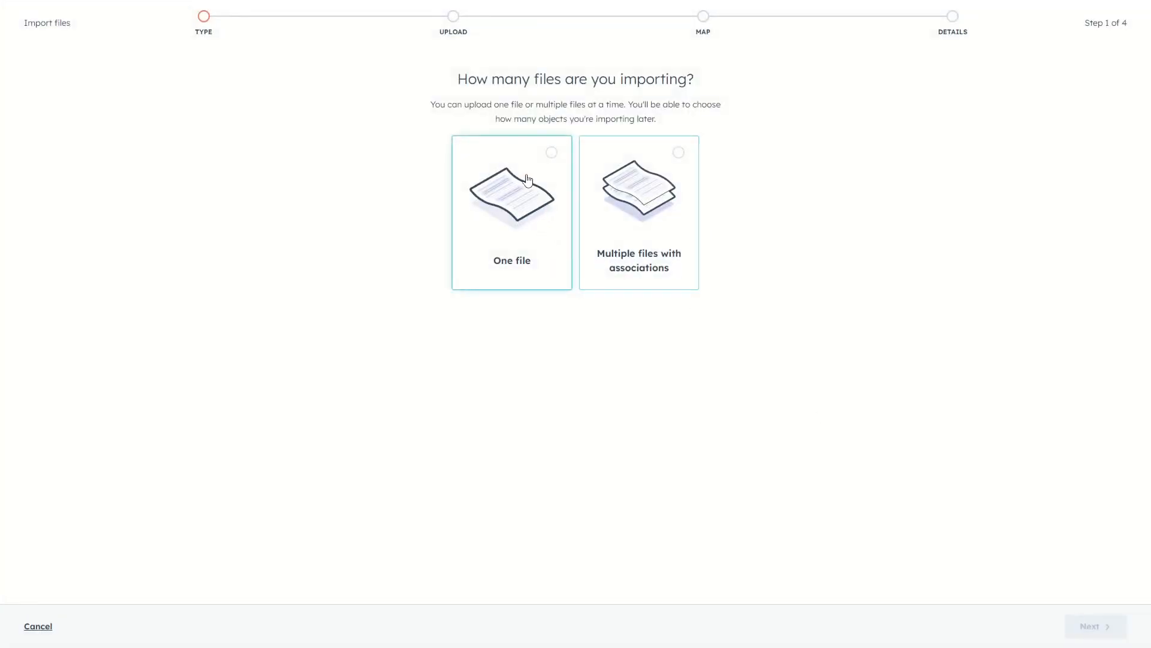
Step: Configure the import for one file and one object, with Contacts as the object type
click(551, 157)
click(1088, 625)
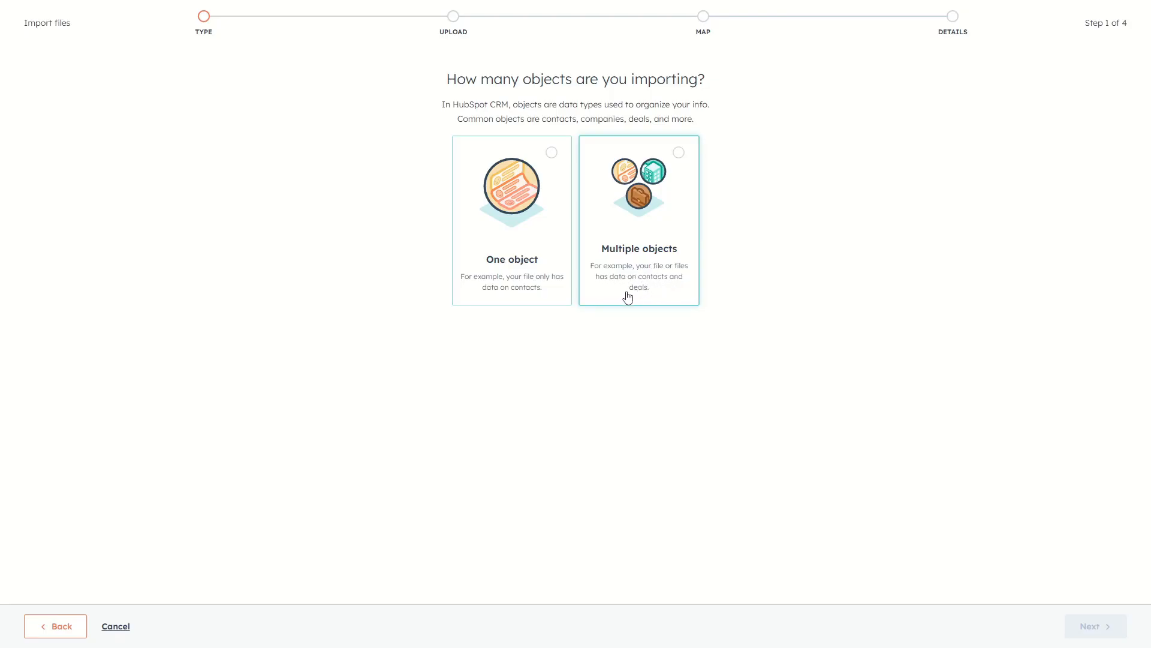
click(550, 157)
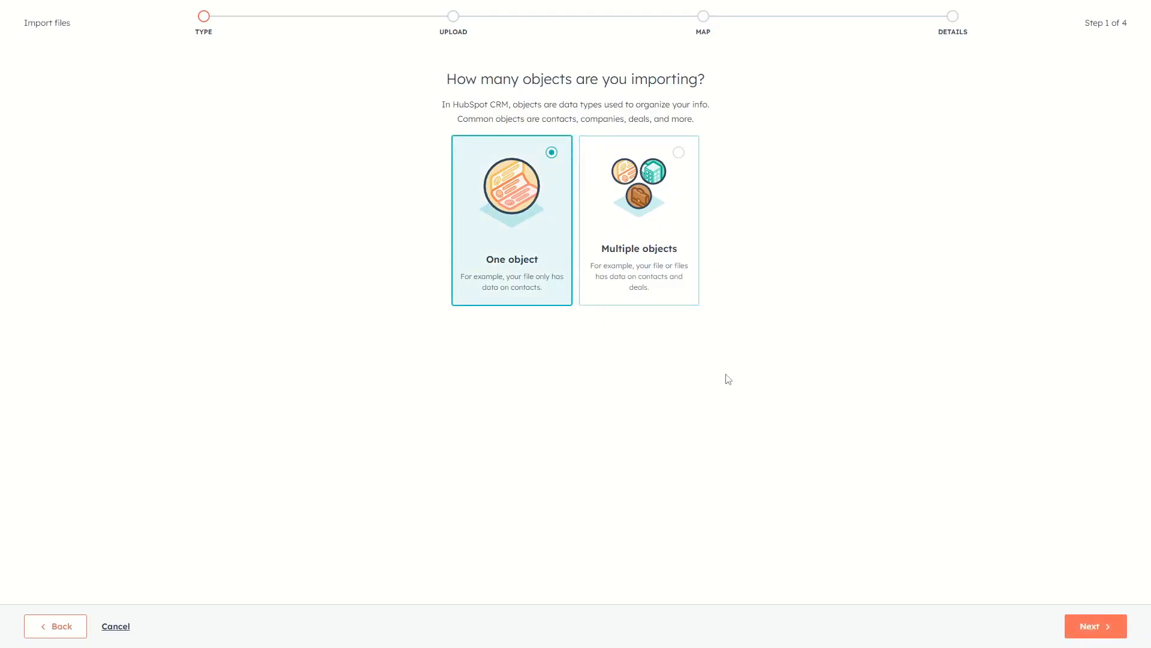
click(1095, 626)
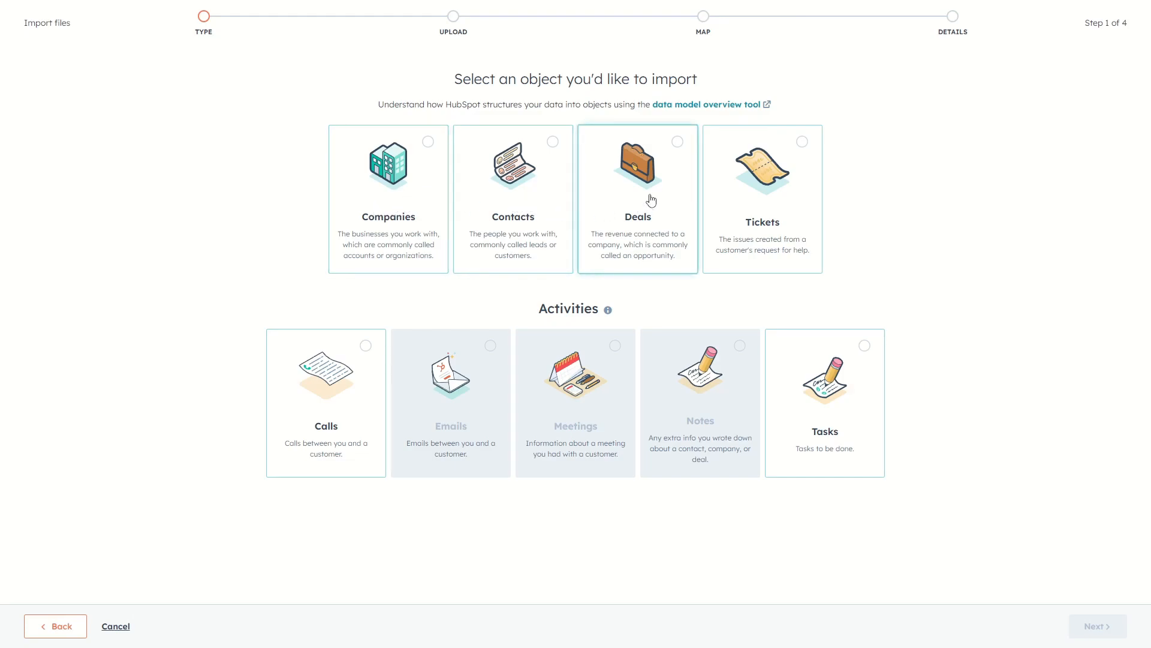
click(550, 155)
click(1090, 628)
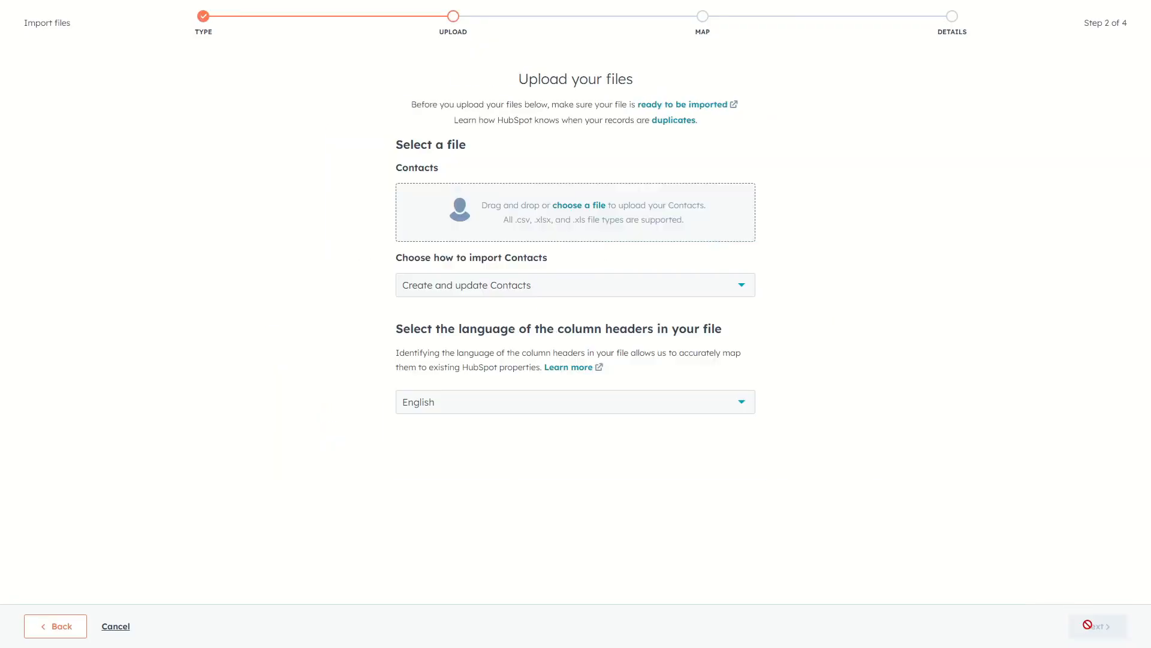
Step: Upload Book1.csv as the Contacts file for the import
click(586, 208)
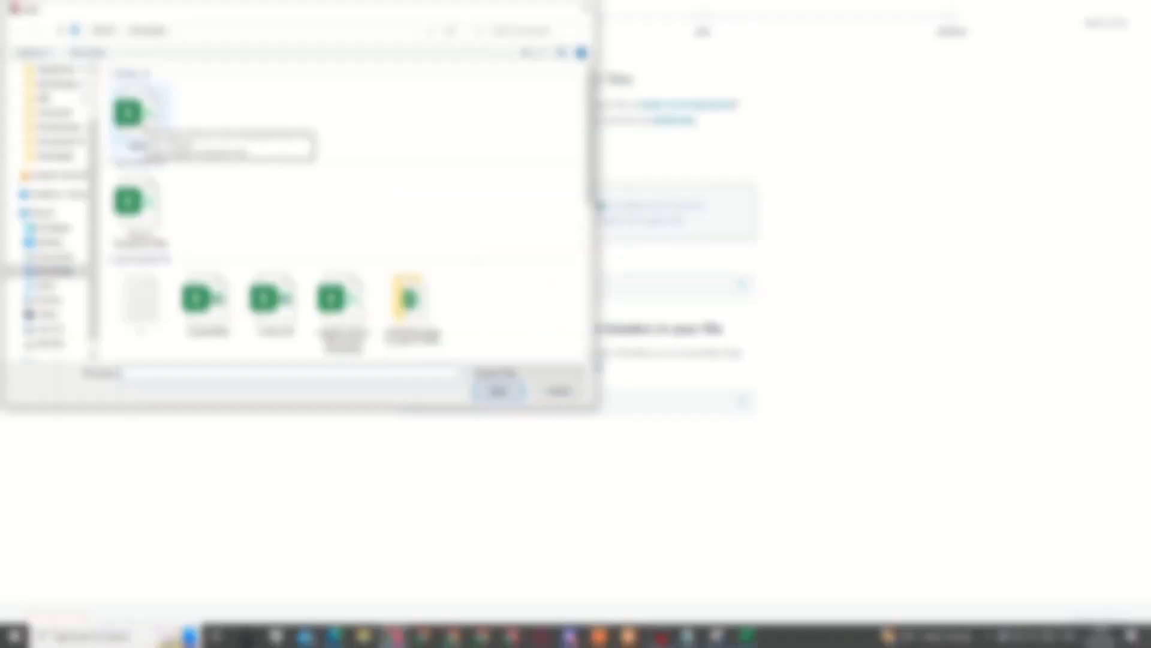
double_click(145, 118)
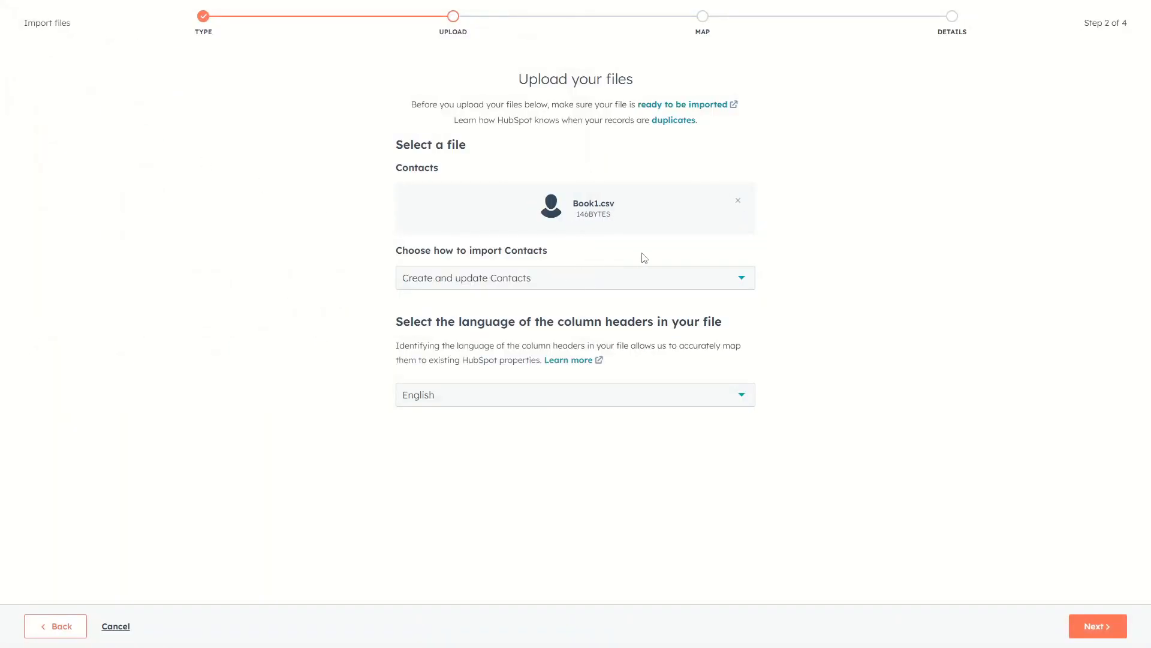
drag(575, 203, 610, 203)
click(615, 204)
Step: Set the import mode to Create and update Contacts, keep English column headers, and continue to column mapping
click(576, 285)
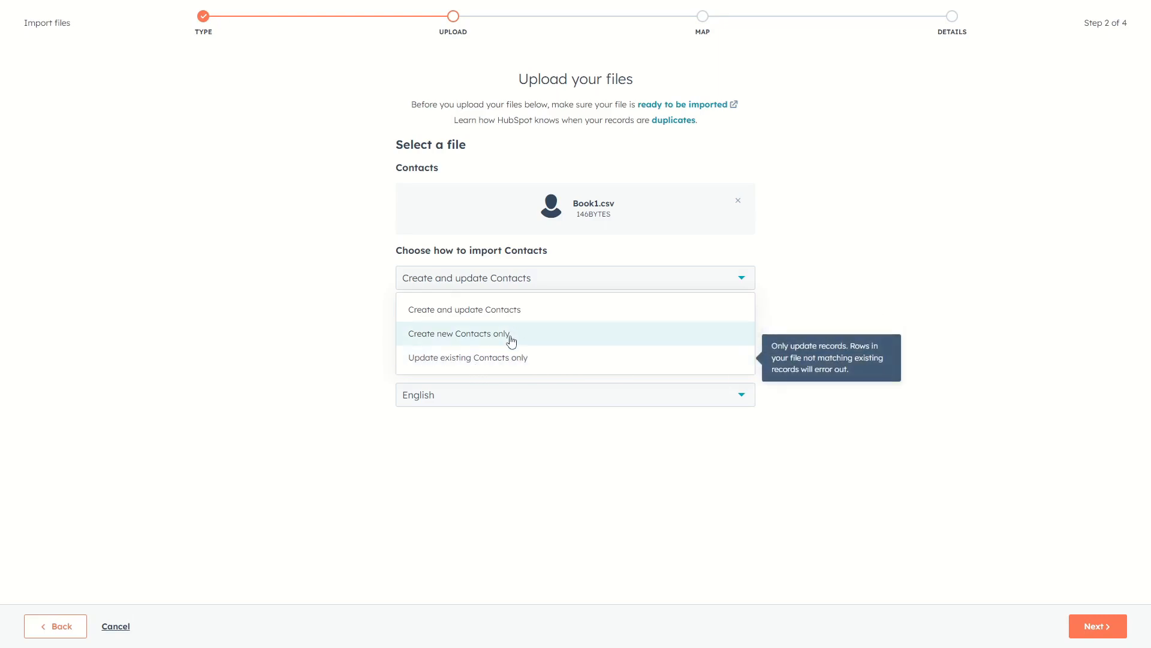
click(513, 316)
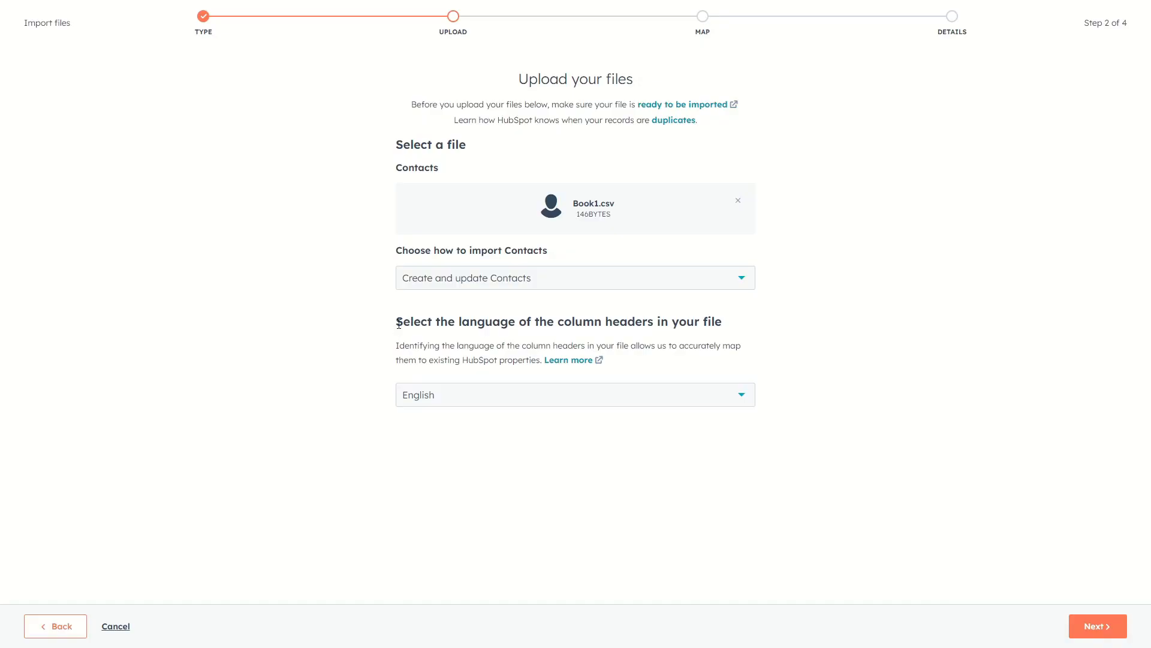
drag(398, 323, 540, 321)
click(545, 321)
click(1099, 625)
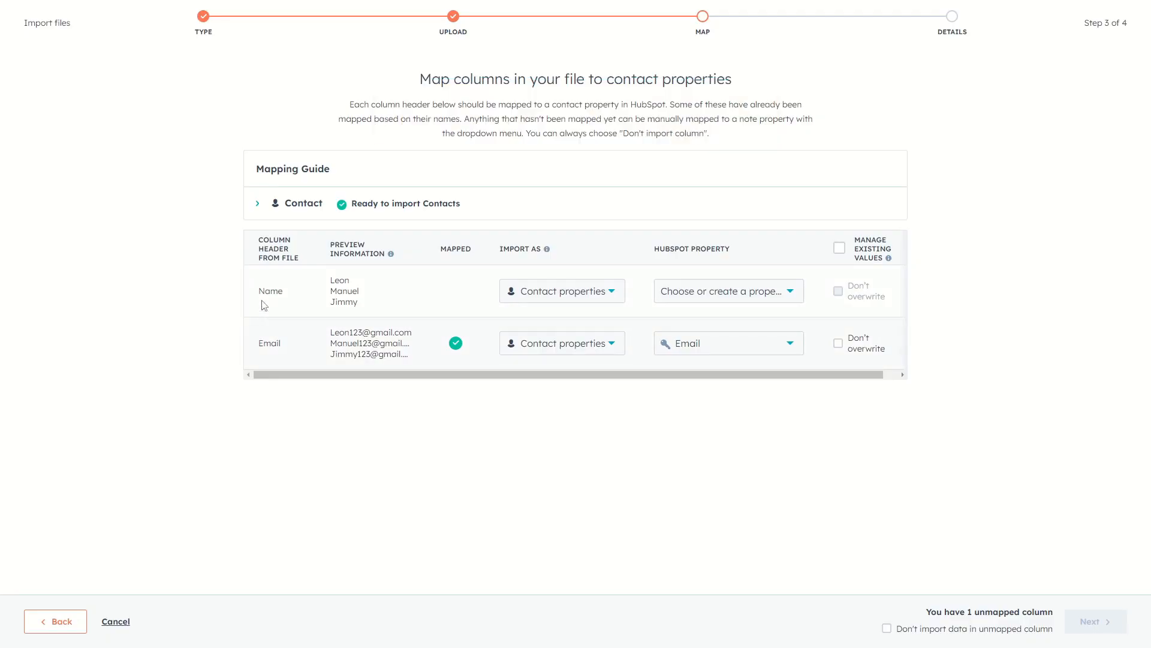
Step: Review the file's Name and Email column headers, their preview values and the Email property mapping
drag(264, 290, 279, 290)
drag(261, 341, 280, 344)
click(311, 389)
drag(331, 280, 398, 365)
click(452, 418)
mouse_move(781, 352)
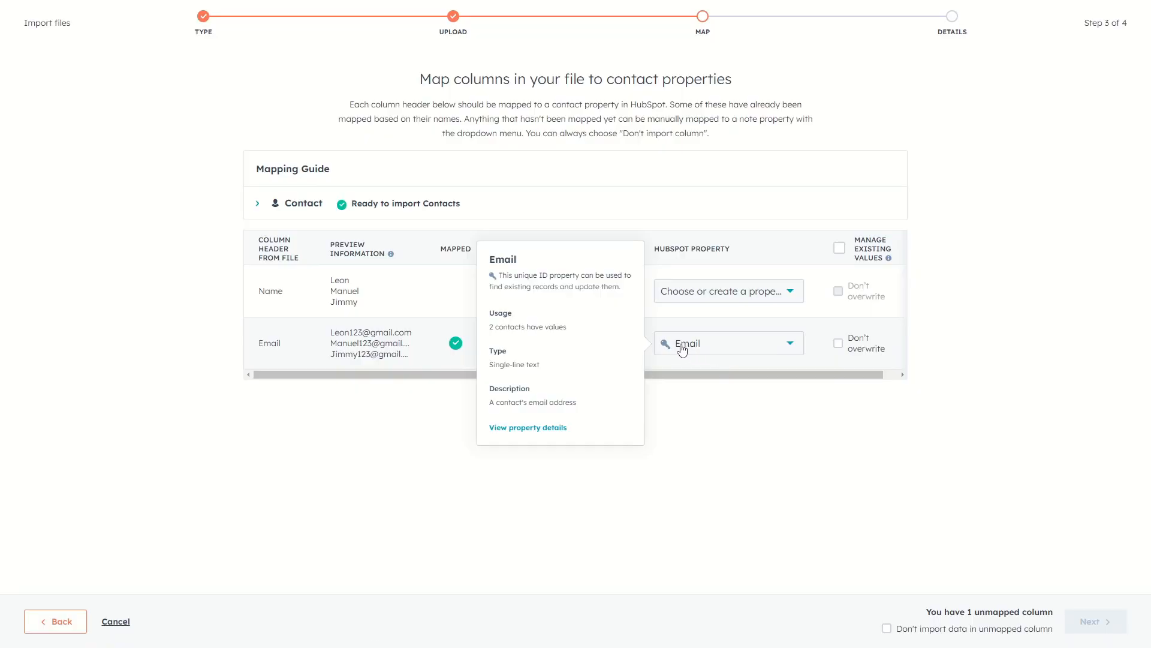
Step: Map the Name column to the First Name contact property and continue to the final details
click(765, 298)
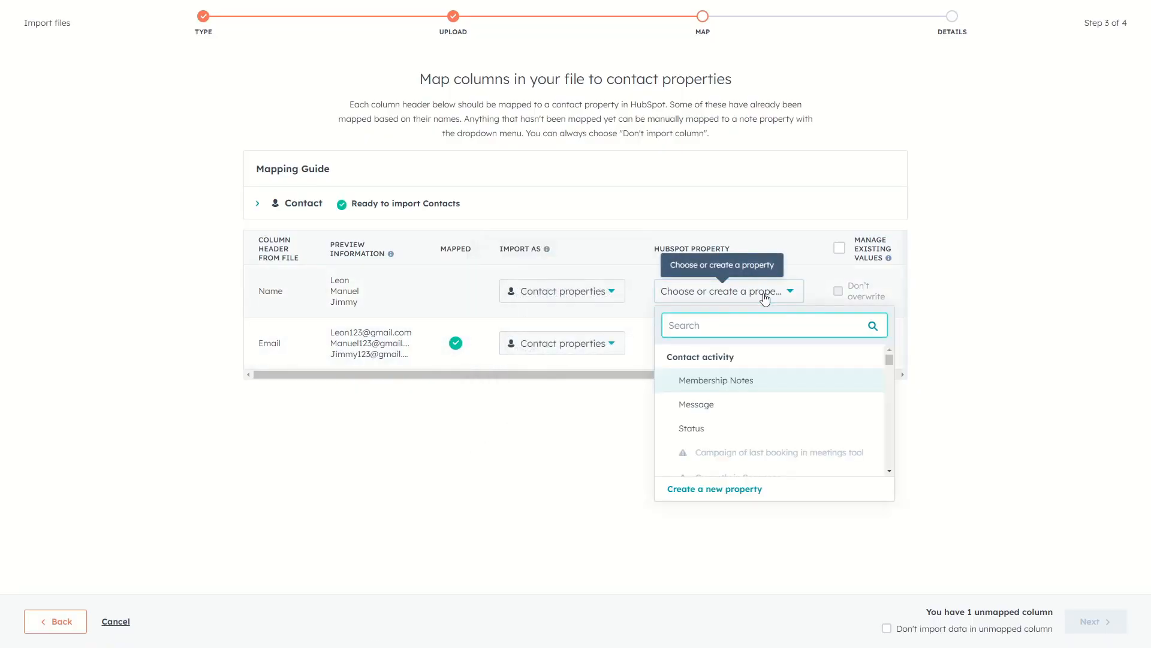
scroll(733, 412, down, 5)
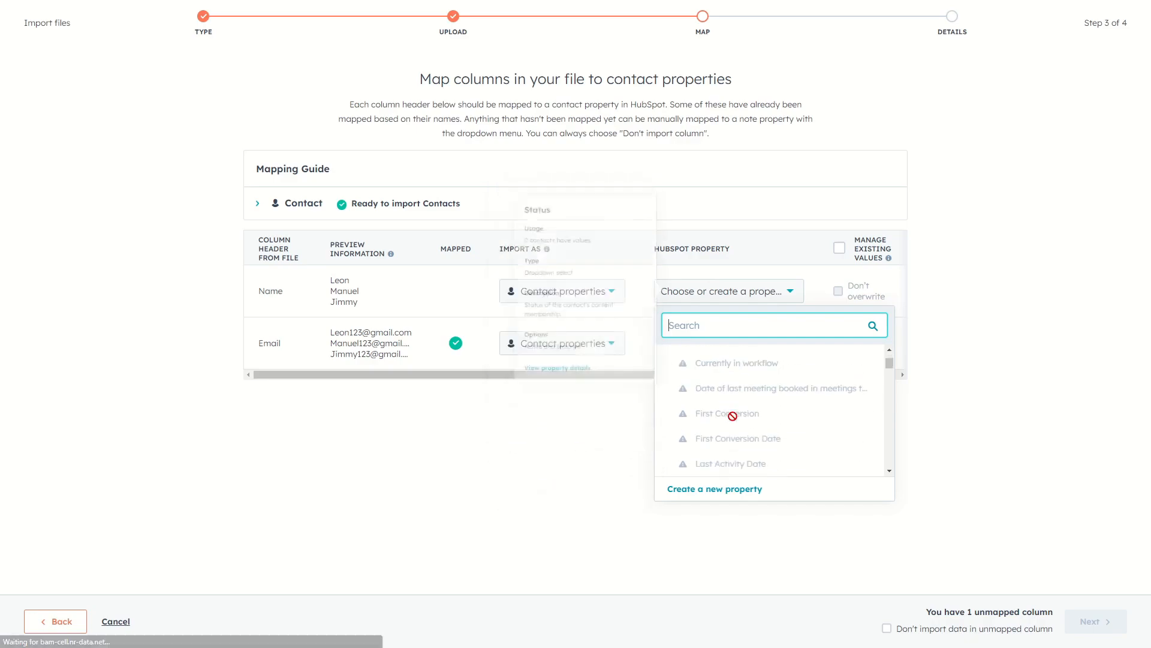
scroll(732, 416, up, 5)
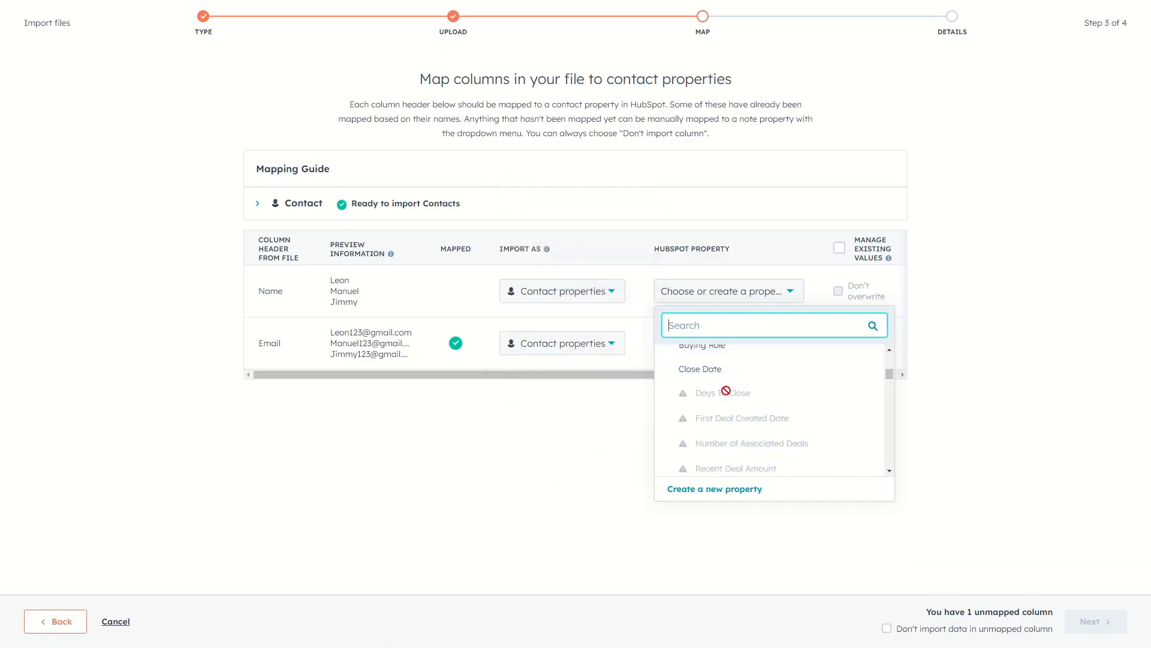
text(name)
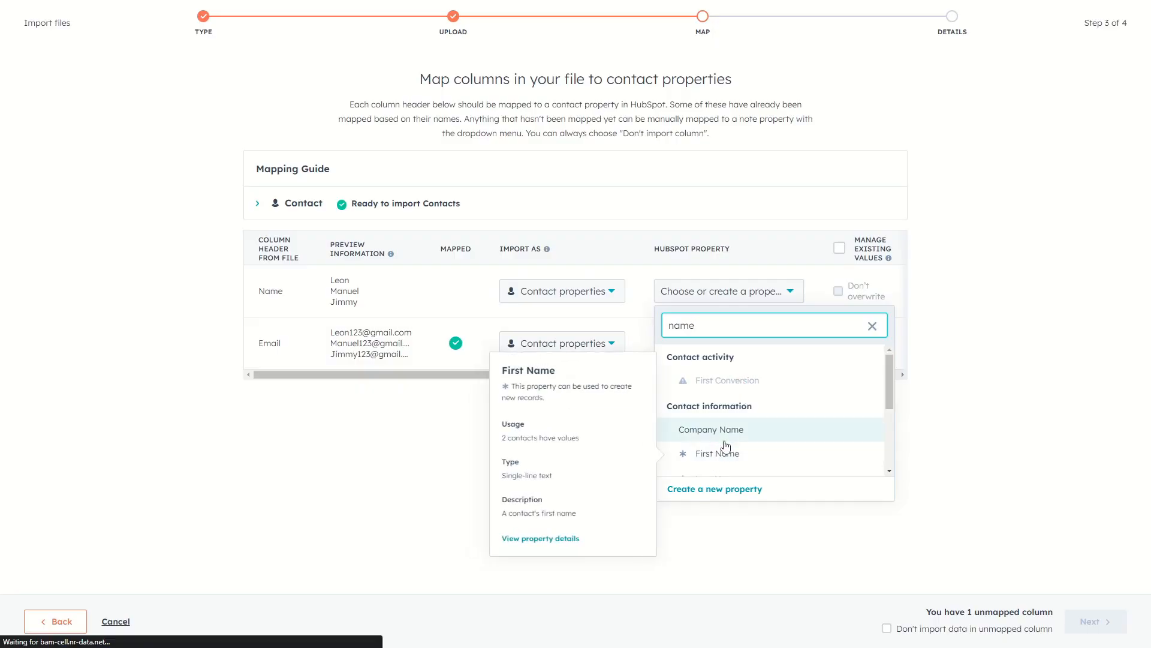
click(726, 458)
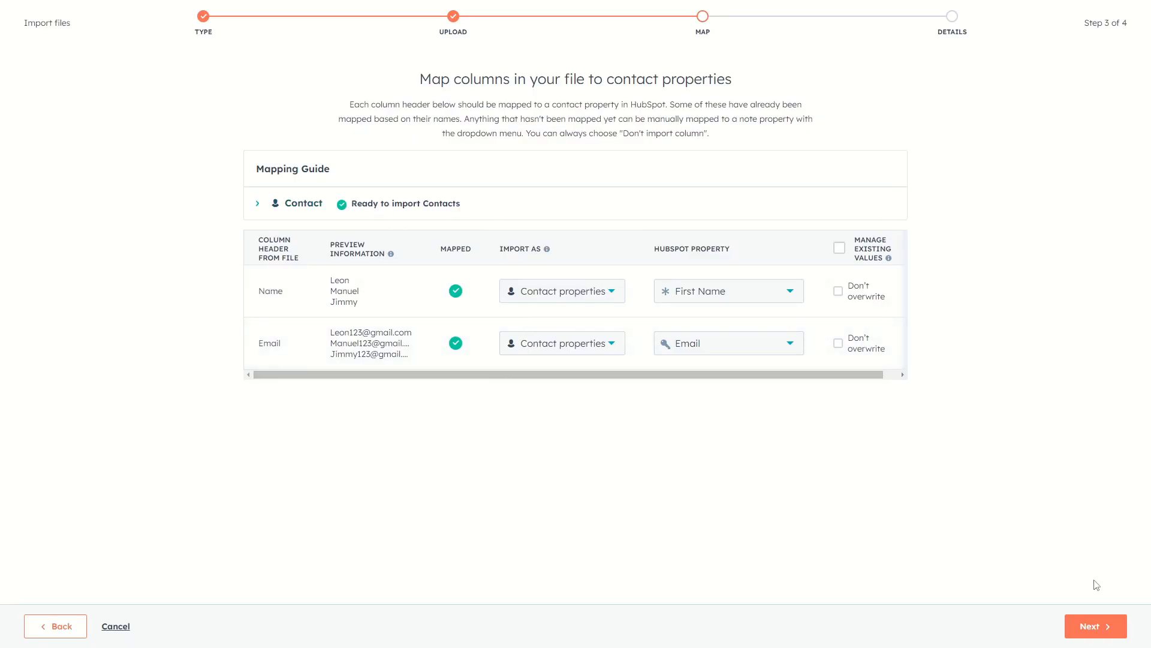
click(1102, 629)
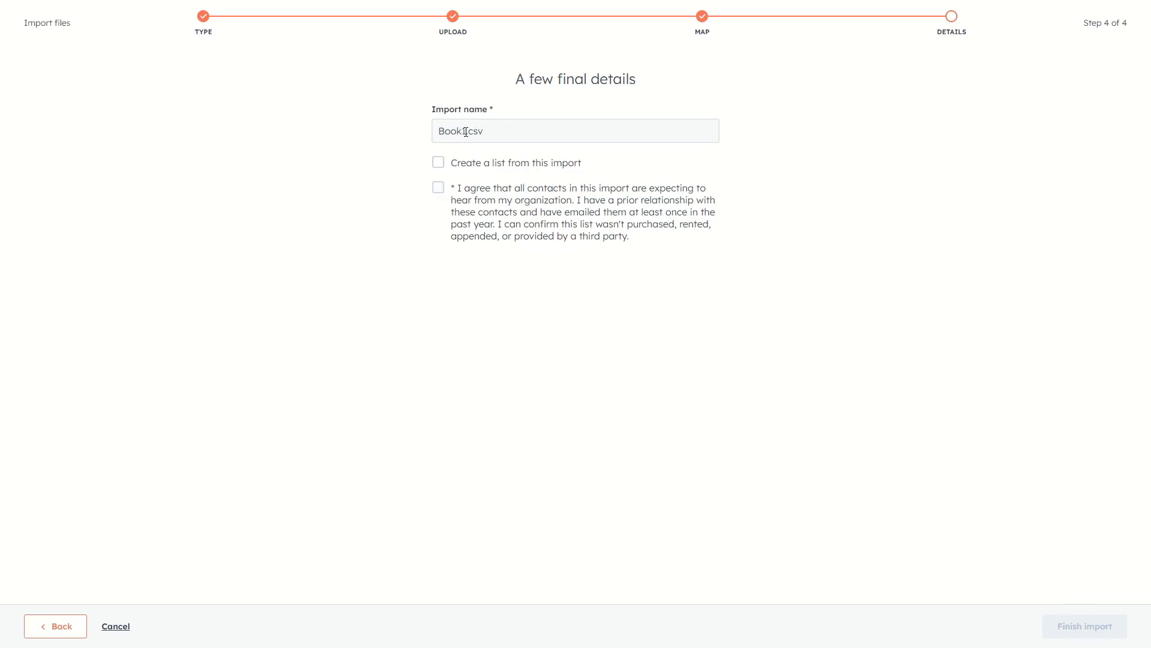
Step: Keep Book1.csv as the import name and agree that all imported contacts expect to hear from the organization
drag(466, 132, 437, 132)
click(424, 138)
click(437, 167)
click(438, 190)
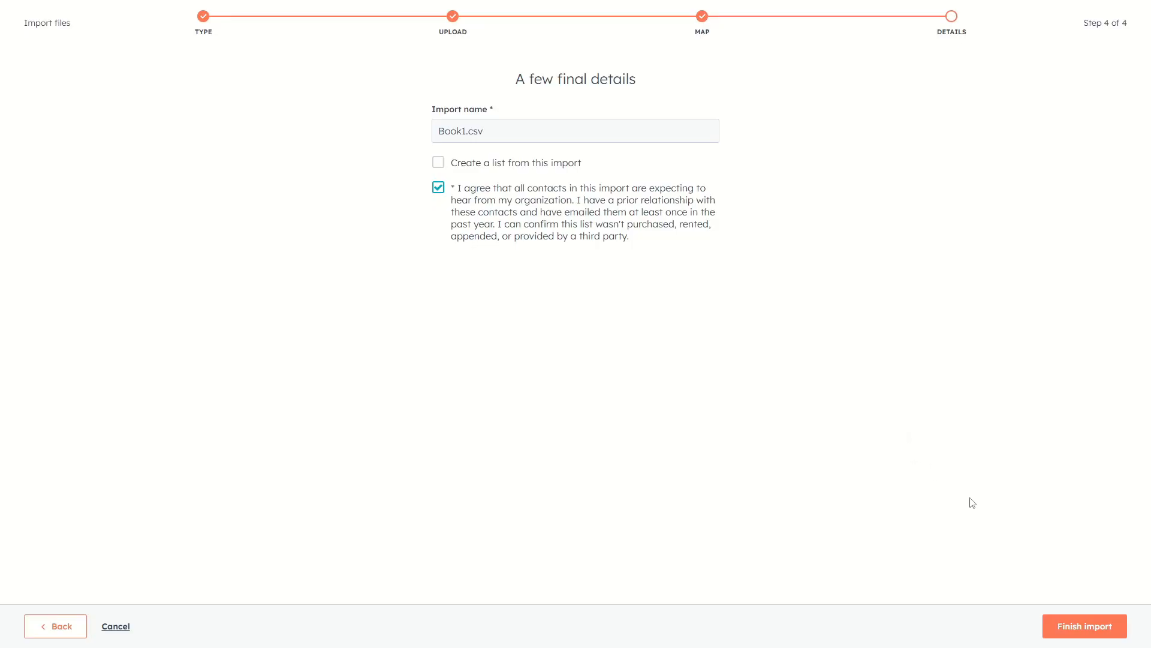
Step: Finish the Book1.csv import and check its processing notice
click(1086, 627)
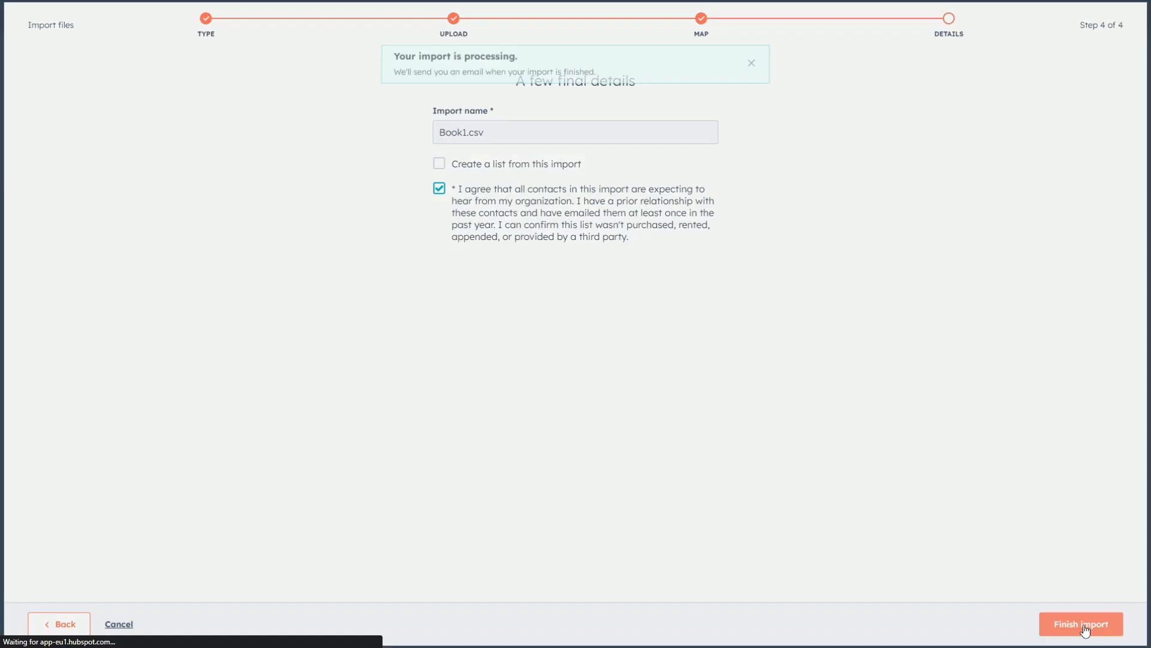
drag(390, 58, 491, 114)
click(491, 114)
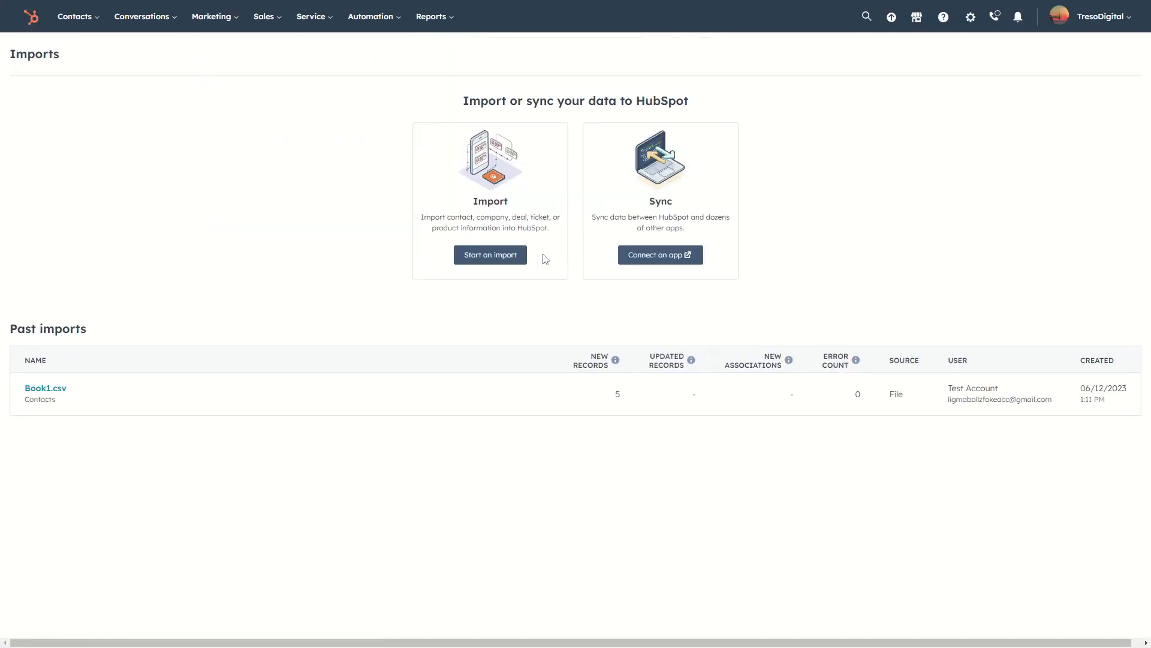
Step: Review the import rows and new records in the Book1.csv import summary, and return to the import history
click(52, 395)
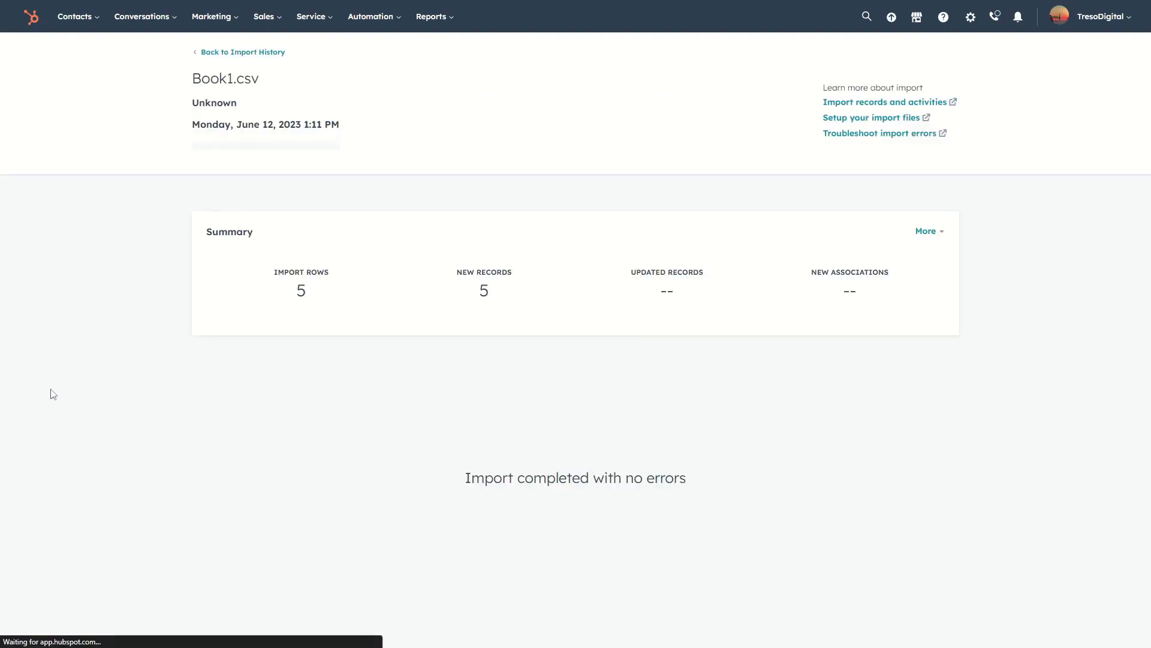
double_click(301, 292)
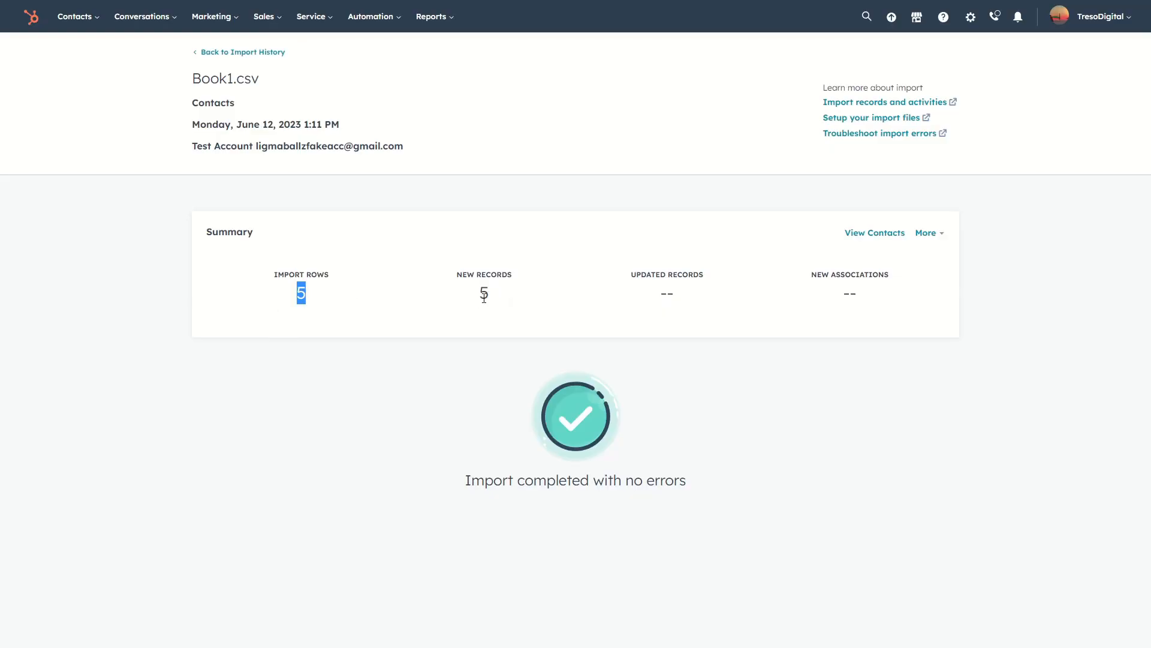
click(228, 53)
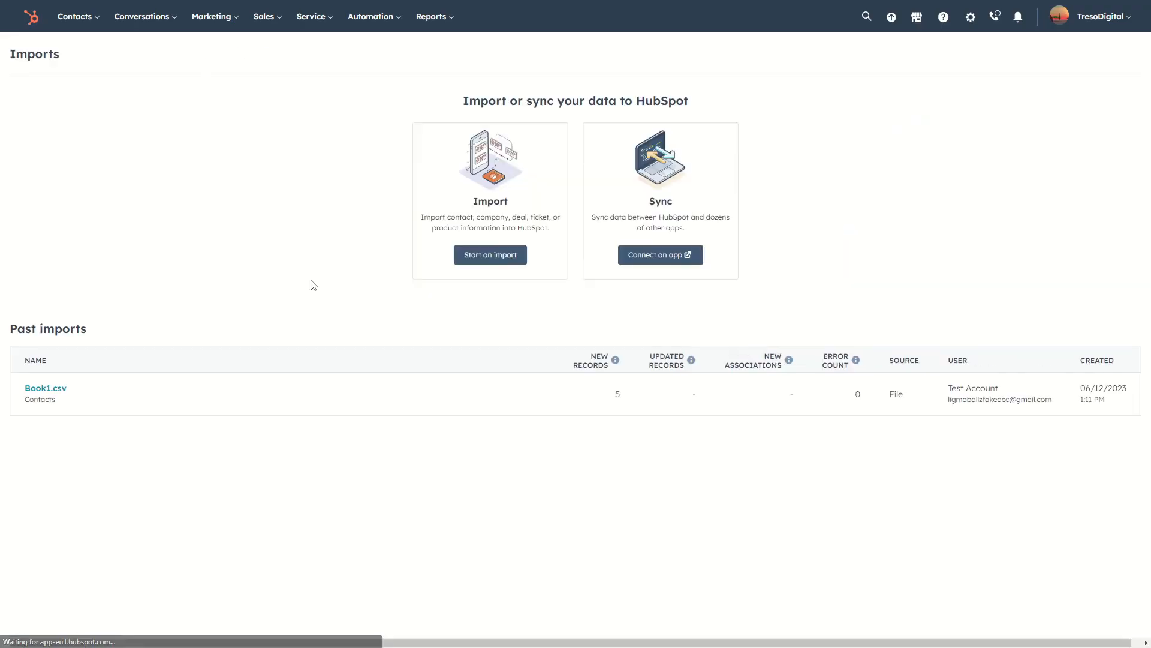
Step: View the contacts imported from Book1.csv and go to the main Contacts list
click(465, 399)
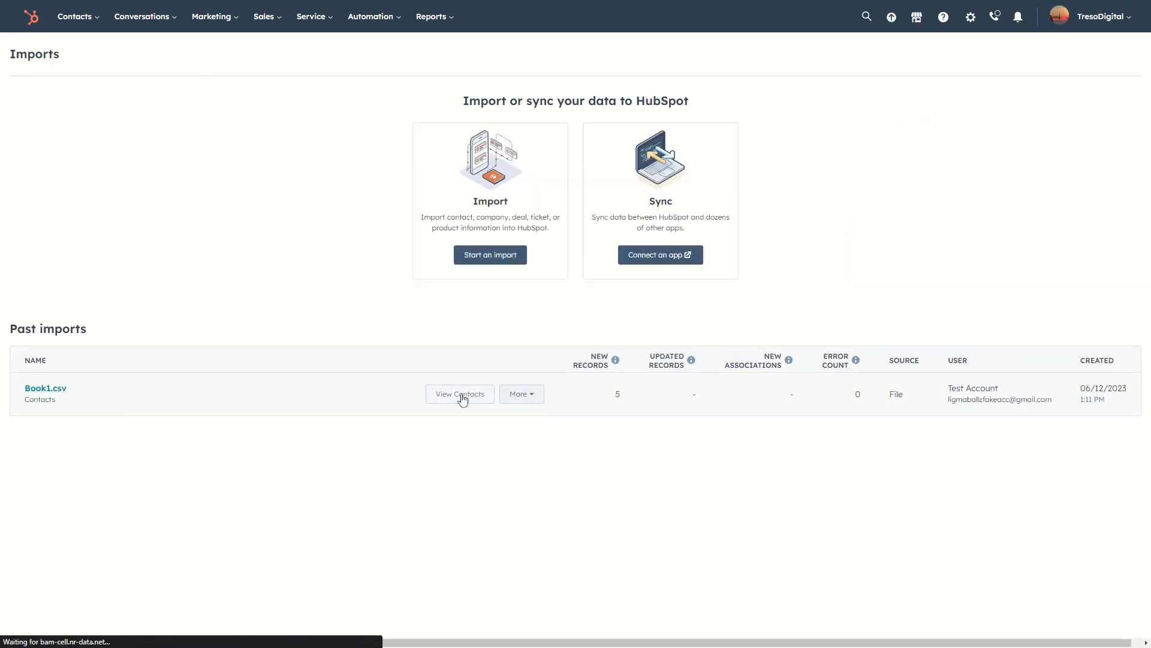
click(77, 16)
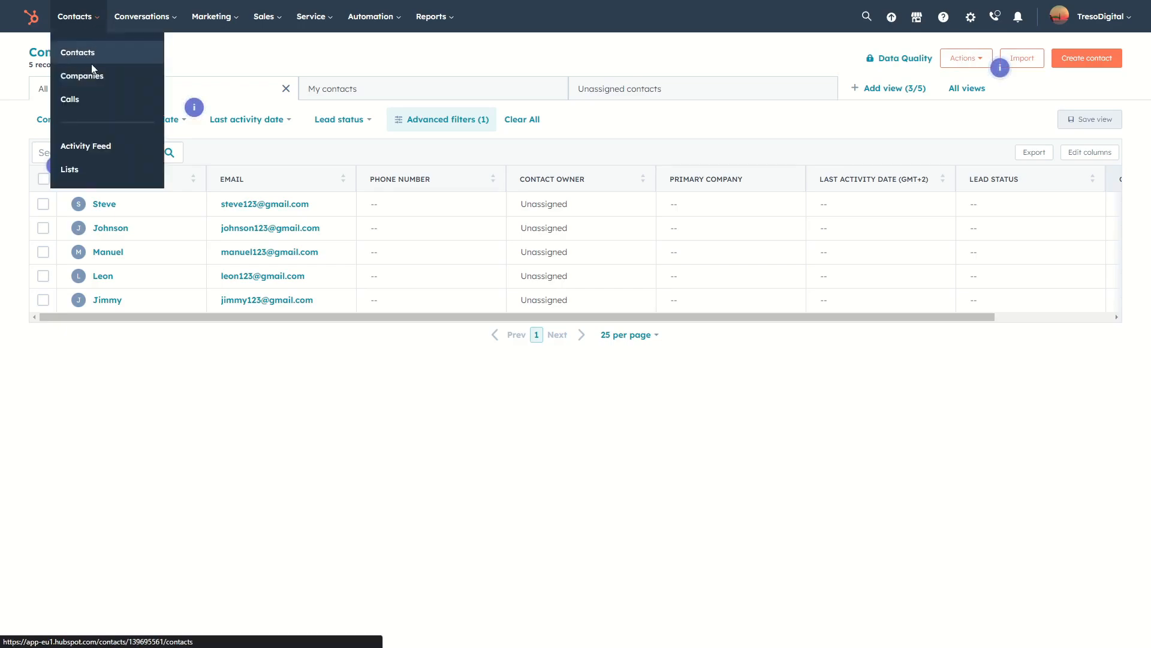